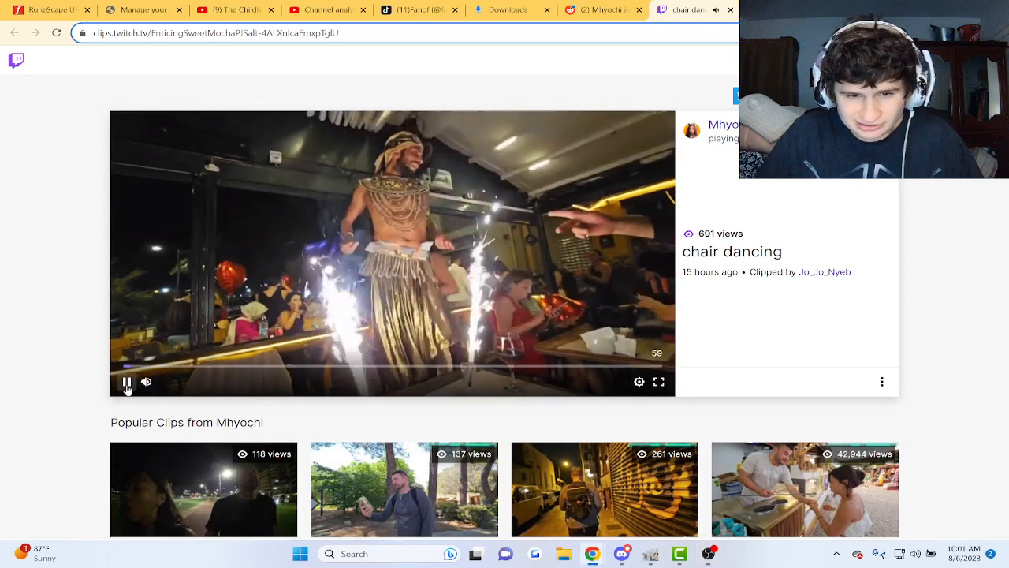
Play the chair dancing clip in short bursts, pausing repeatedly for commentary over its opening seconds.
left_click(126, 383)
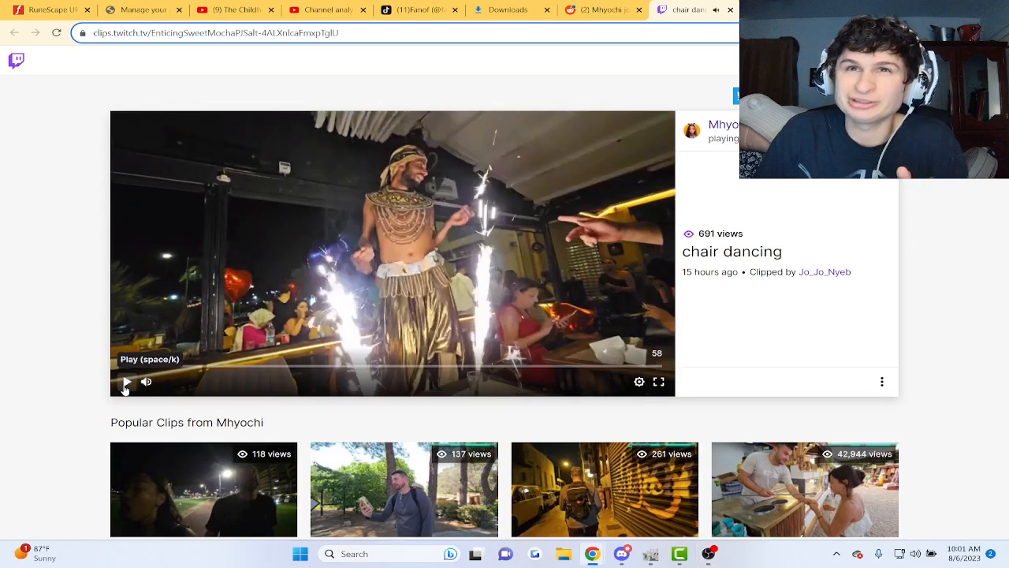
left_click(126, 384)
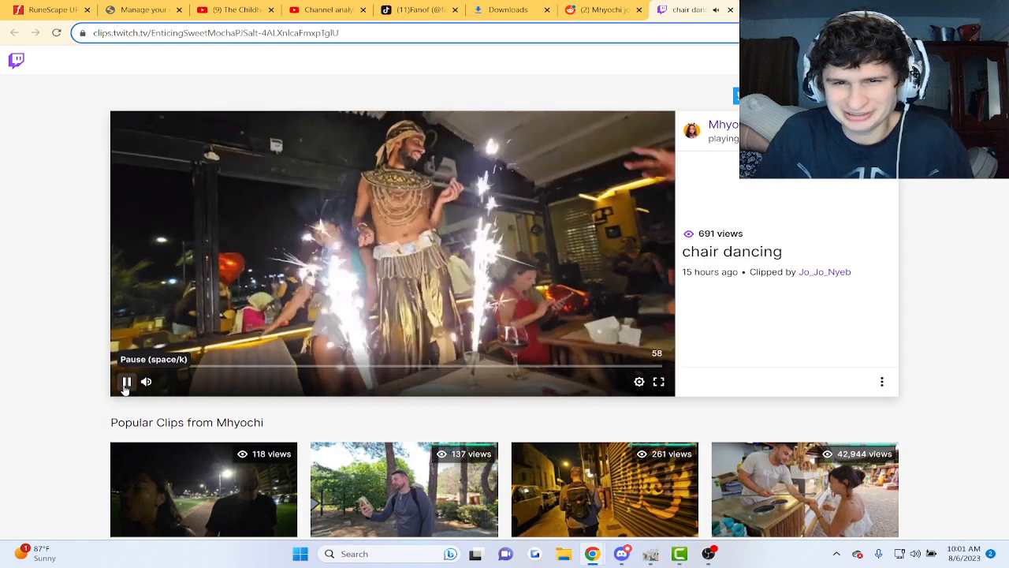
left_click(126, 383)
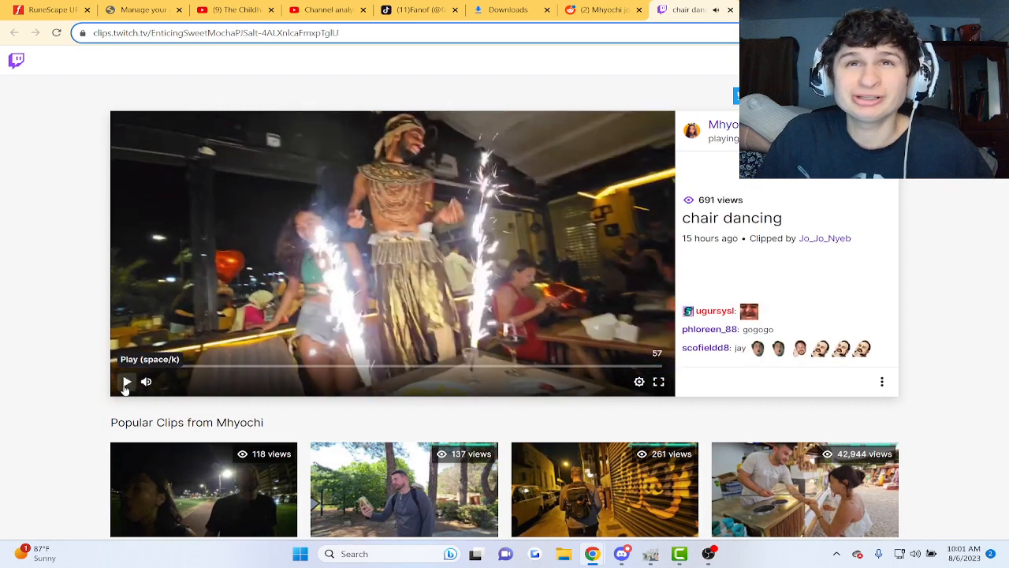
left_click(126, 383)
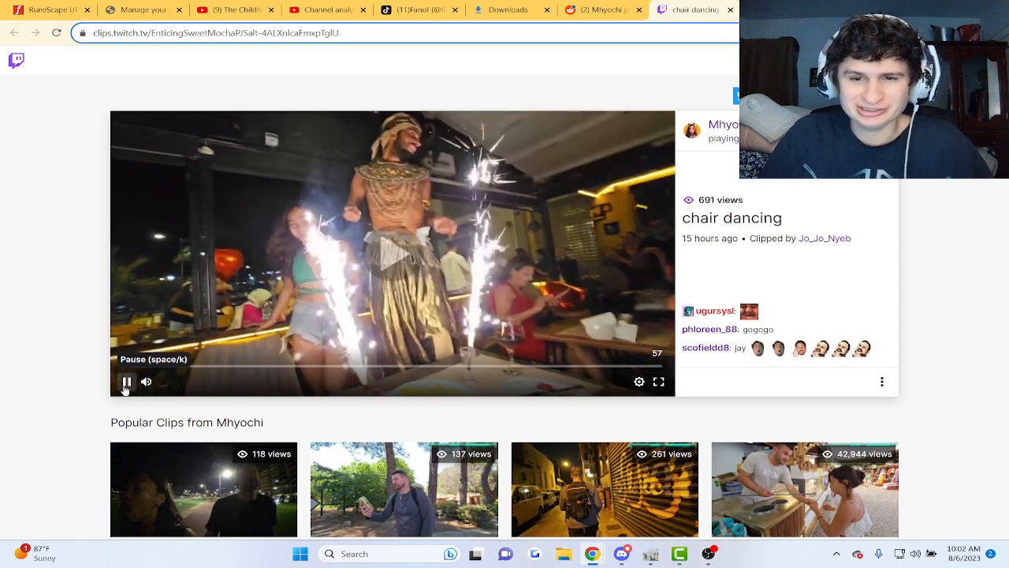
left_click(126, 383)
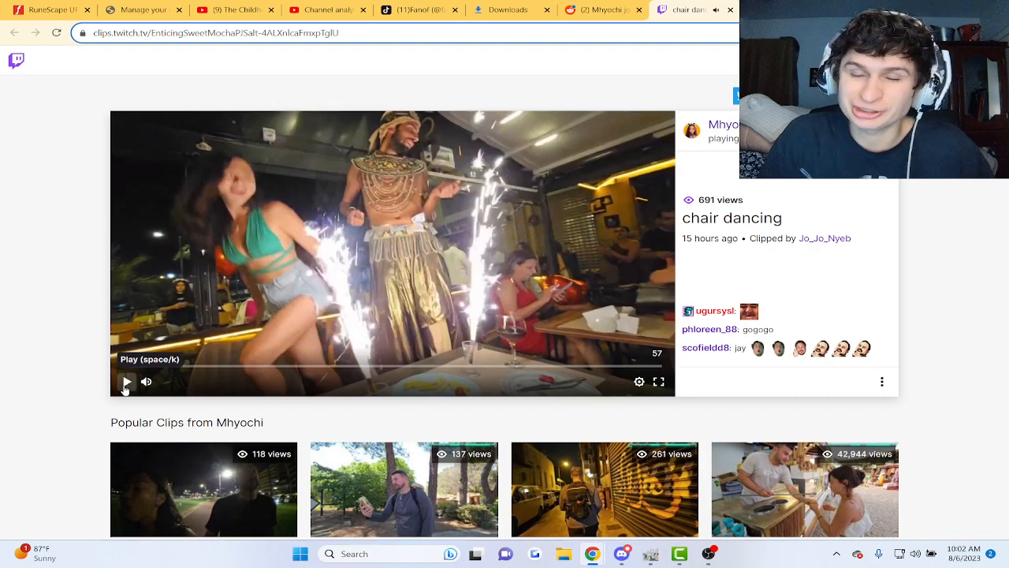
left_click(126, 383)
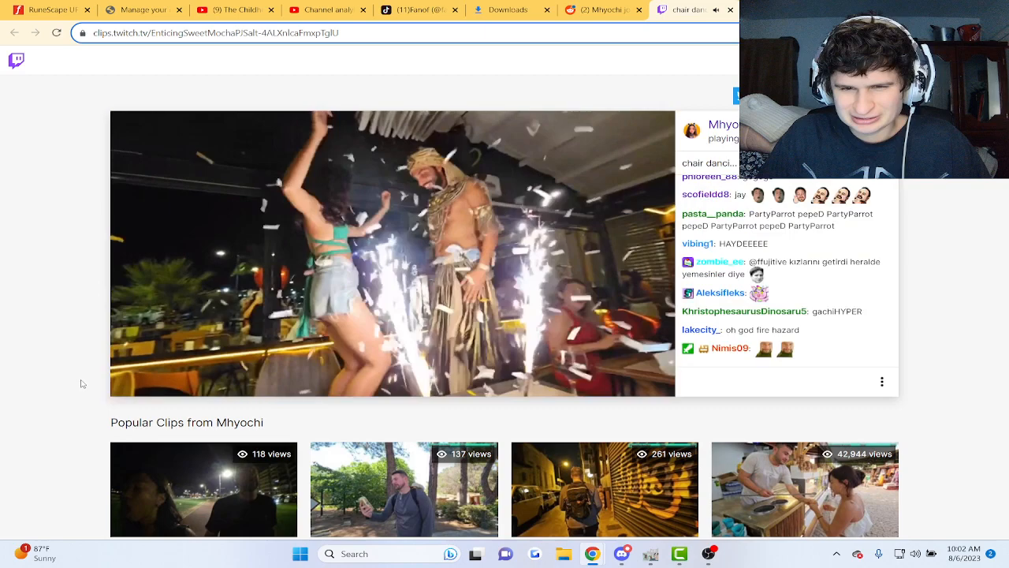
left_click(126, 384)
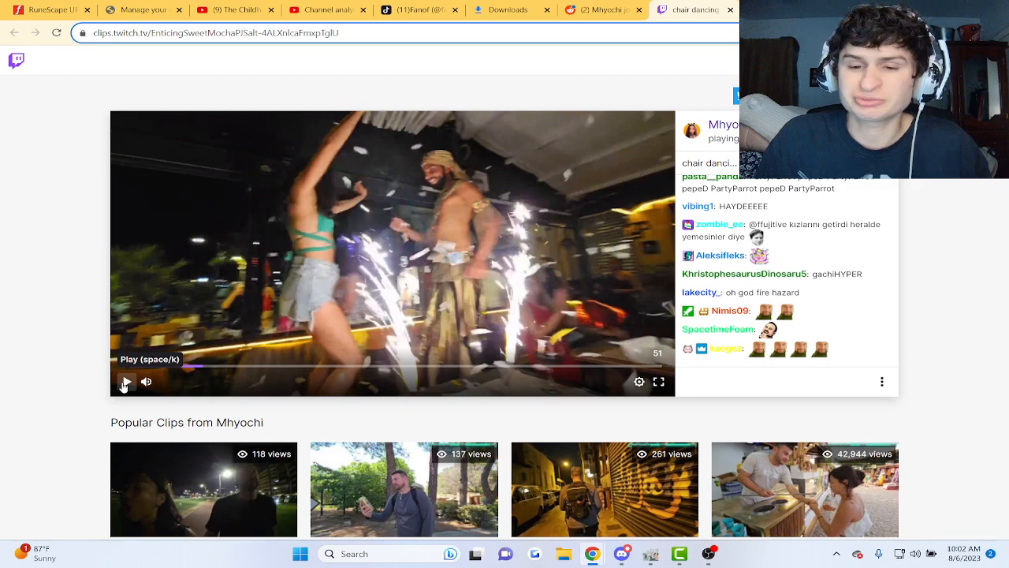
Keep alternating pause and play until the clip is about twenty seconds in with chat replaying.
left_click(125, 383)
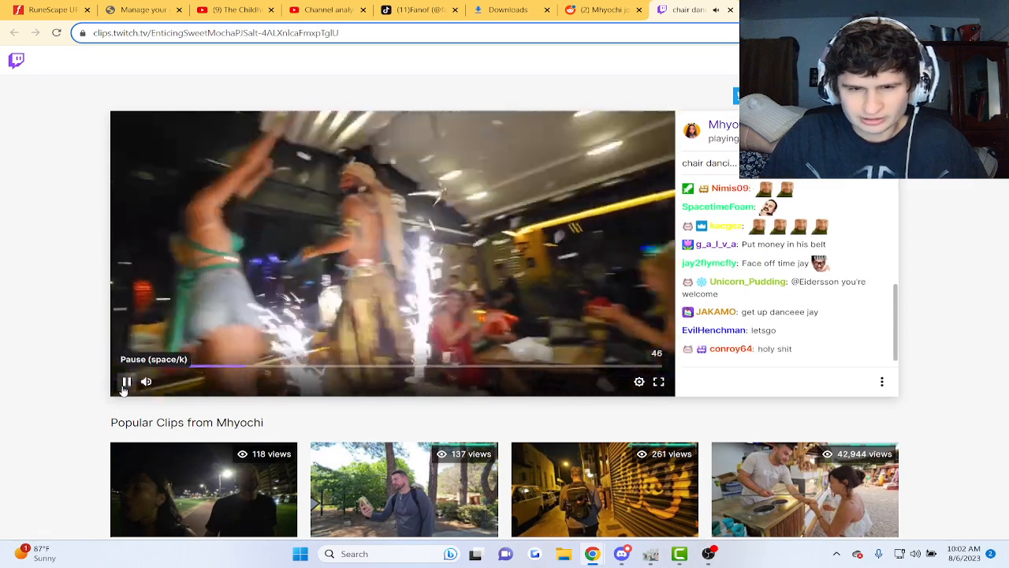
left_click(125, 384)
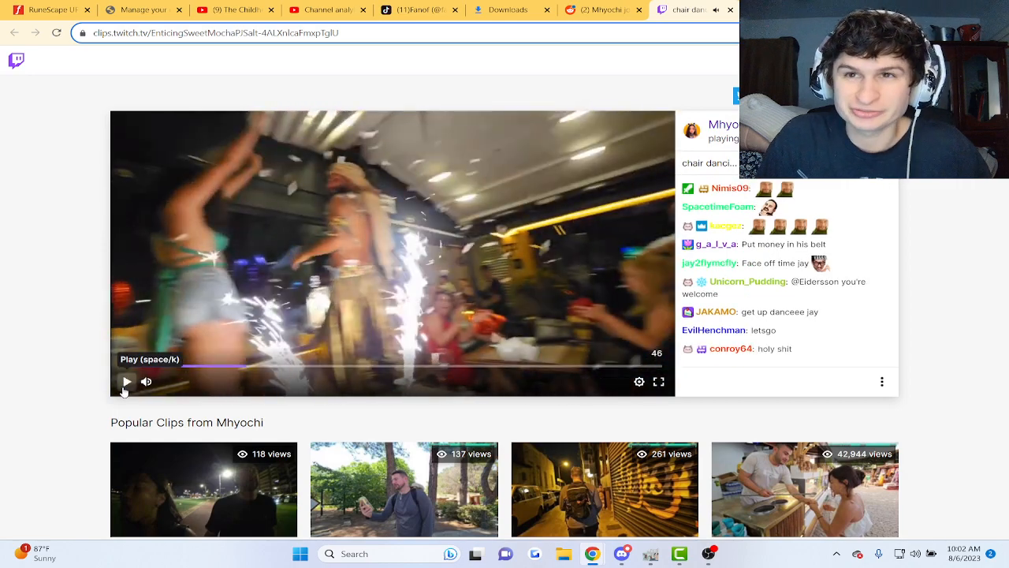
left_click(125, 383)
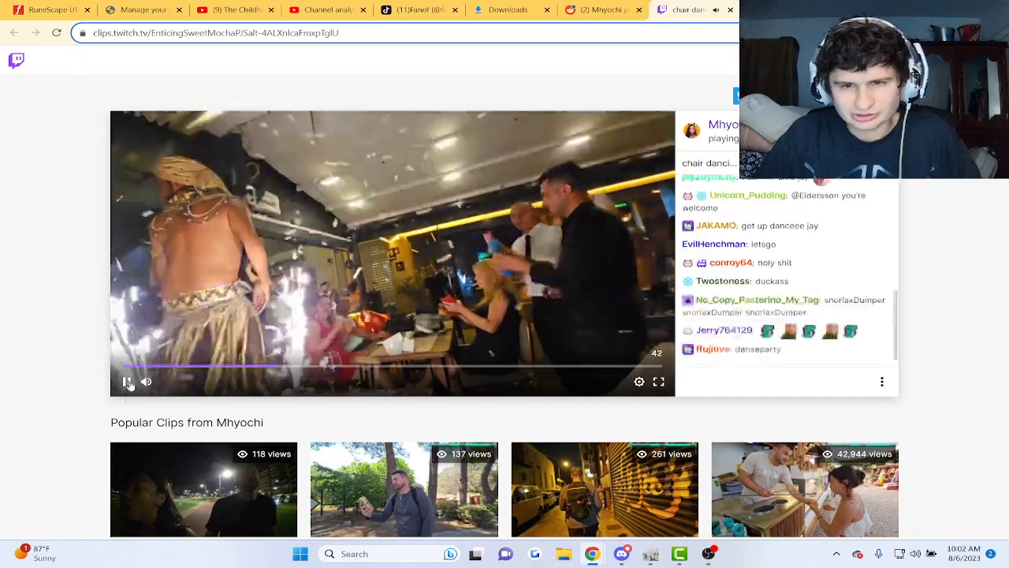
left_click(128, 383)
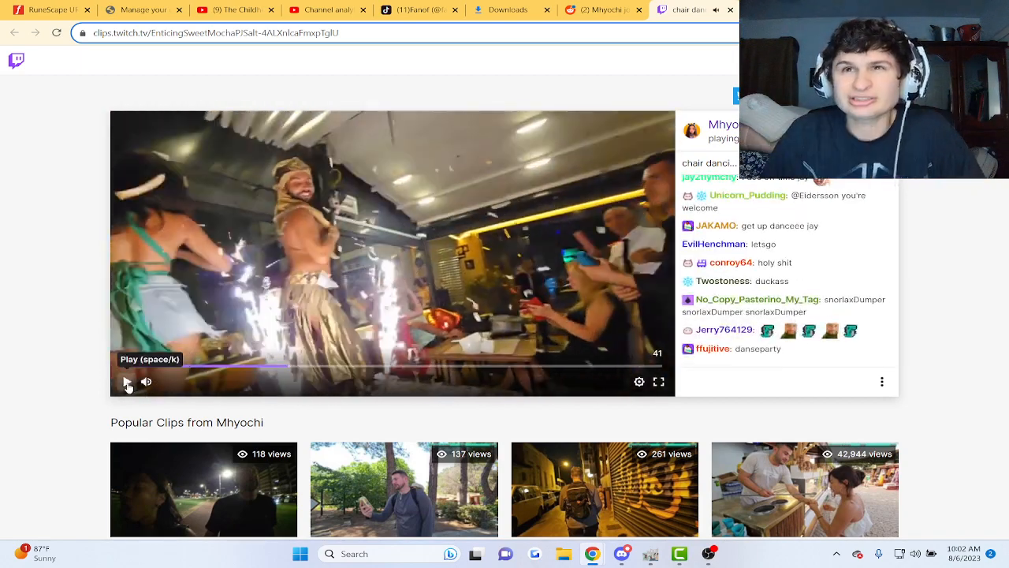
left_click(129, 383)
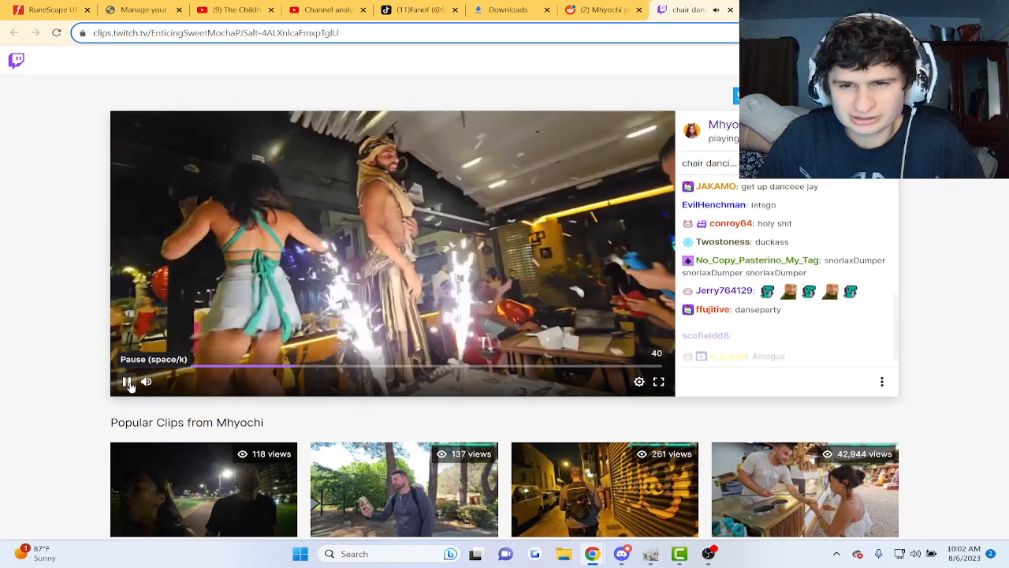
left_click(128, 384)
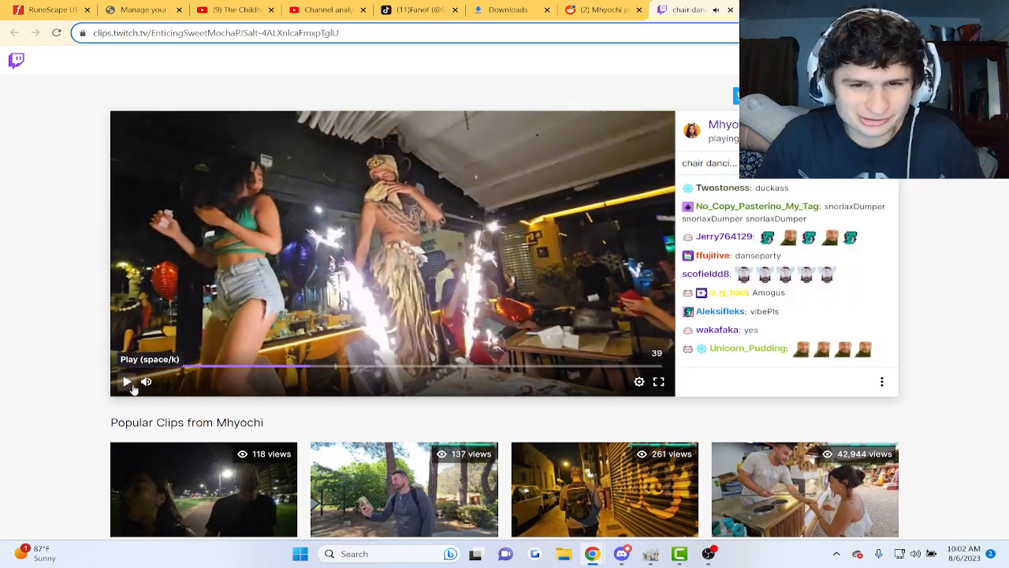
left_click(129, 384)
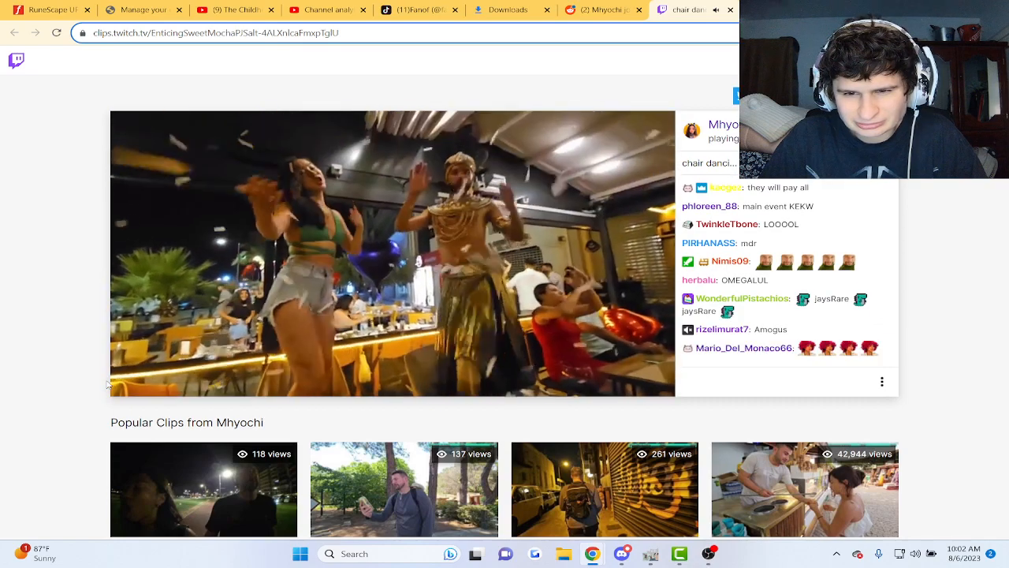
Pause briefly for a comment, then resume so the clip plays on to its last sixteen seconds.
left_click(126, 381)
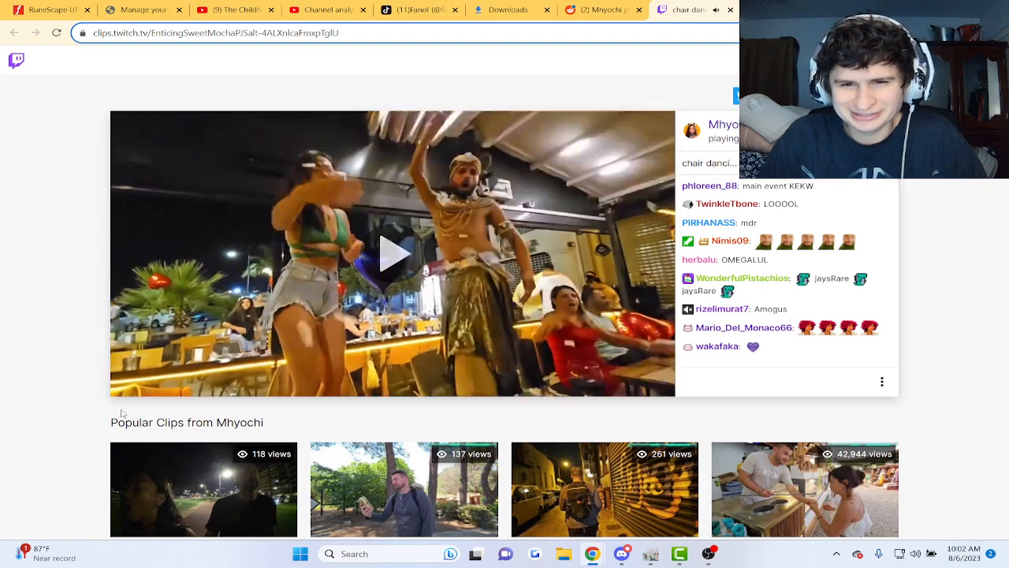
key("space")
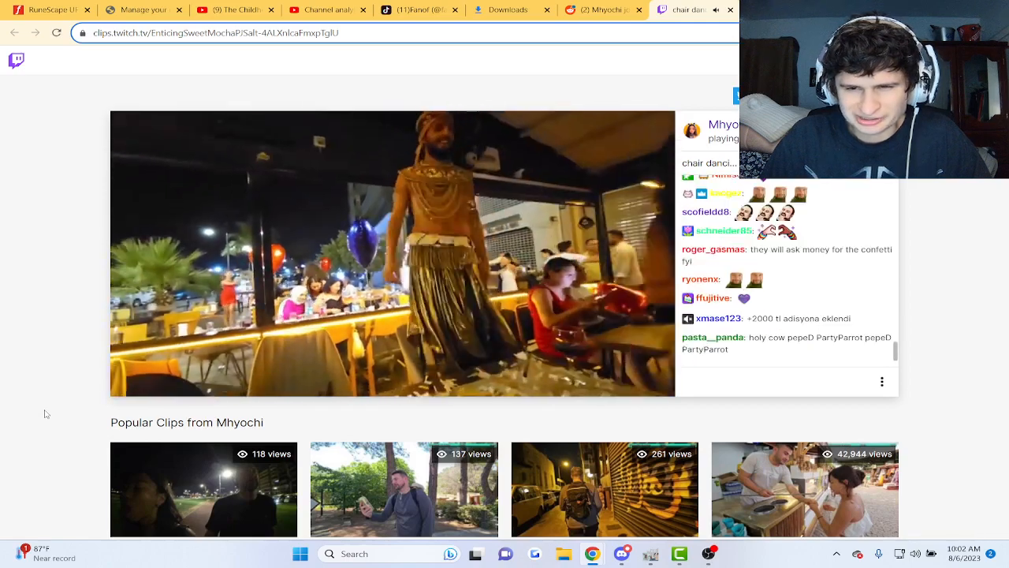
Play the final stretch with pauses for commentary until the clip reaches its very end.
left_click(127, 382)
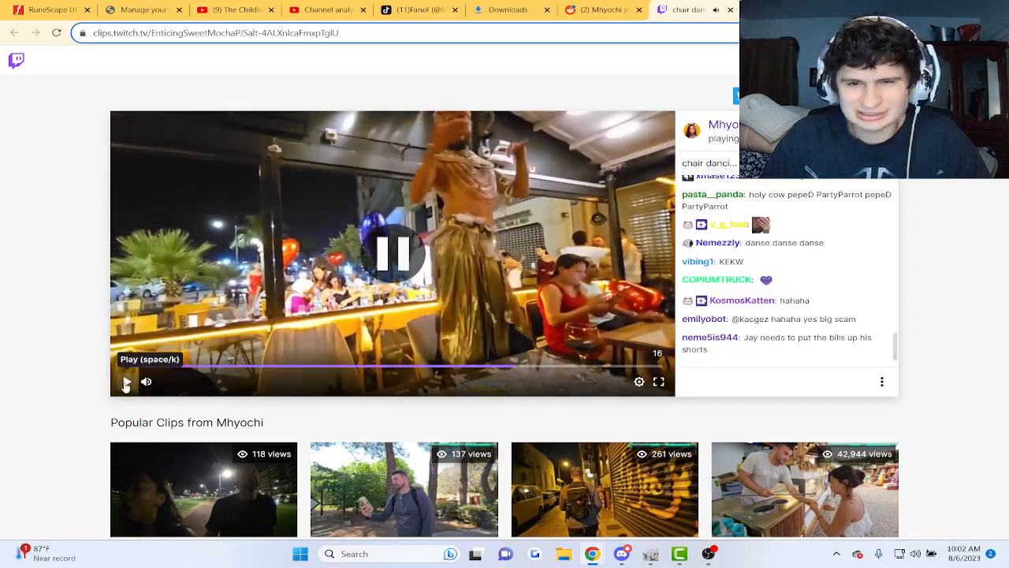
left_click(127, 382)
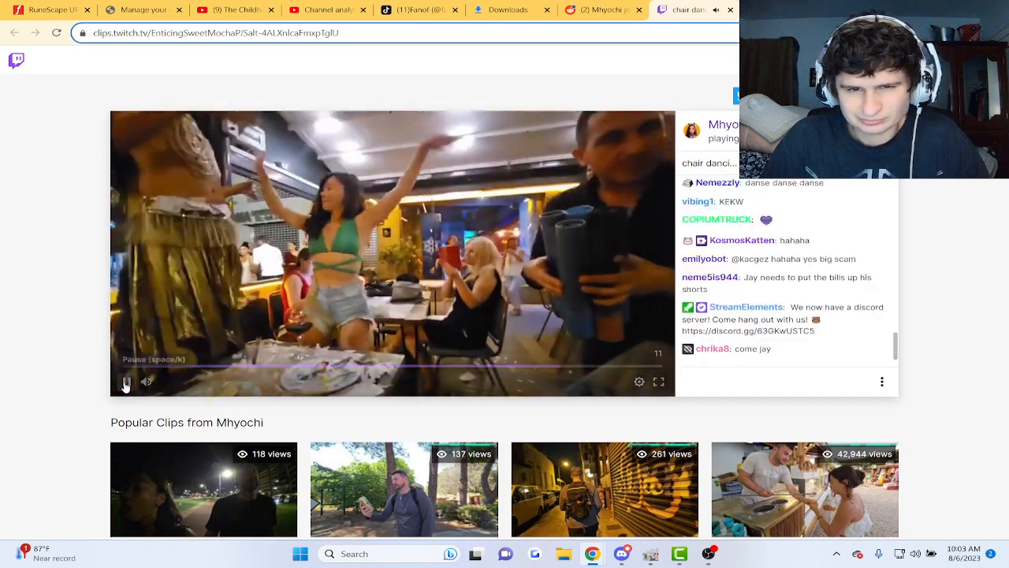
left_click(127, 382)
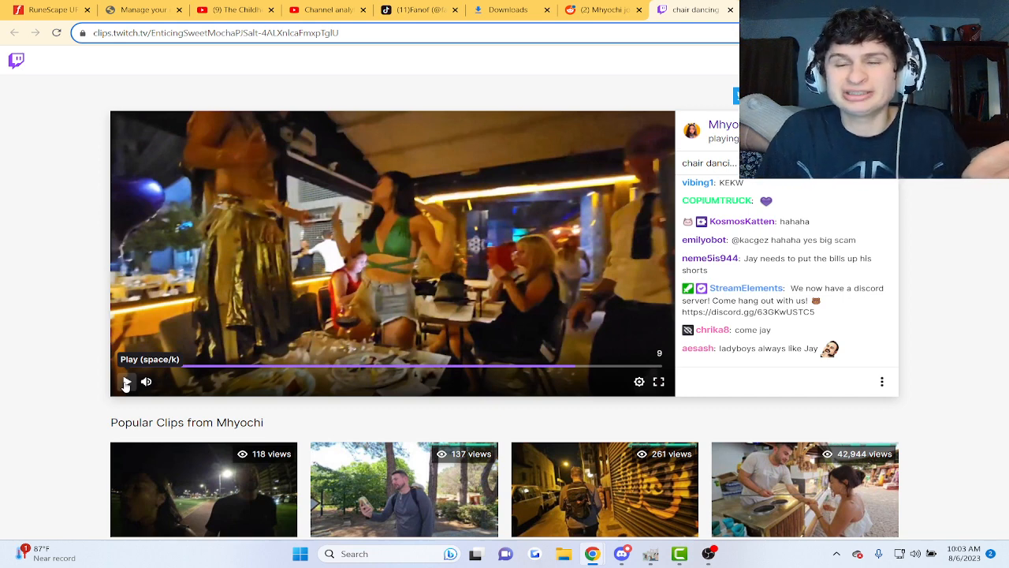
left_click(126, 384)
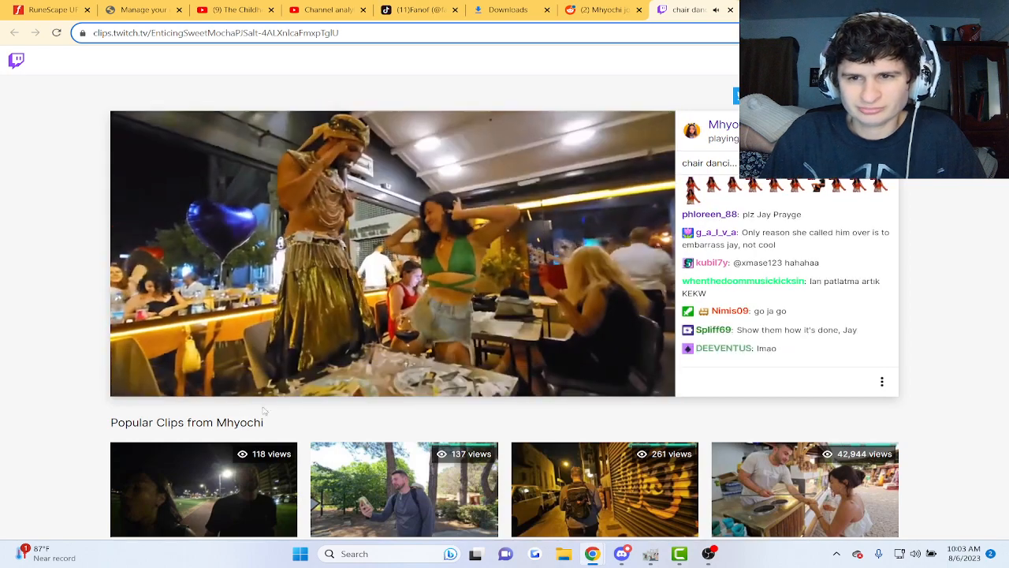
left_click(127, 382)
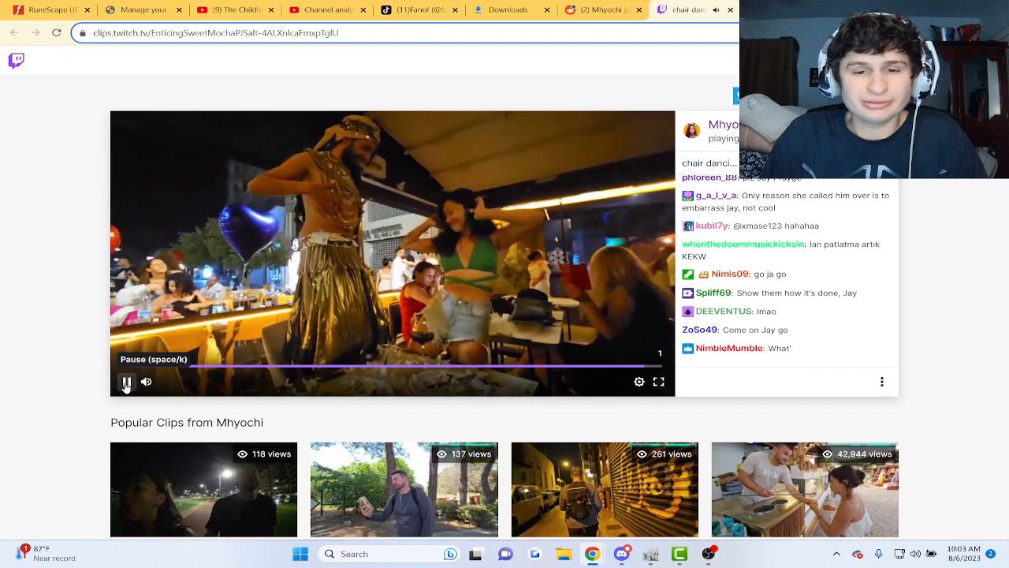
left_click(126, 382)
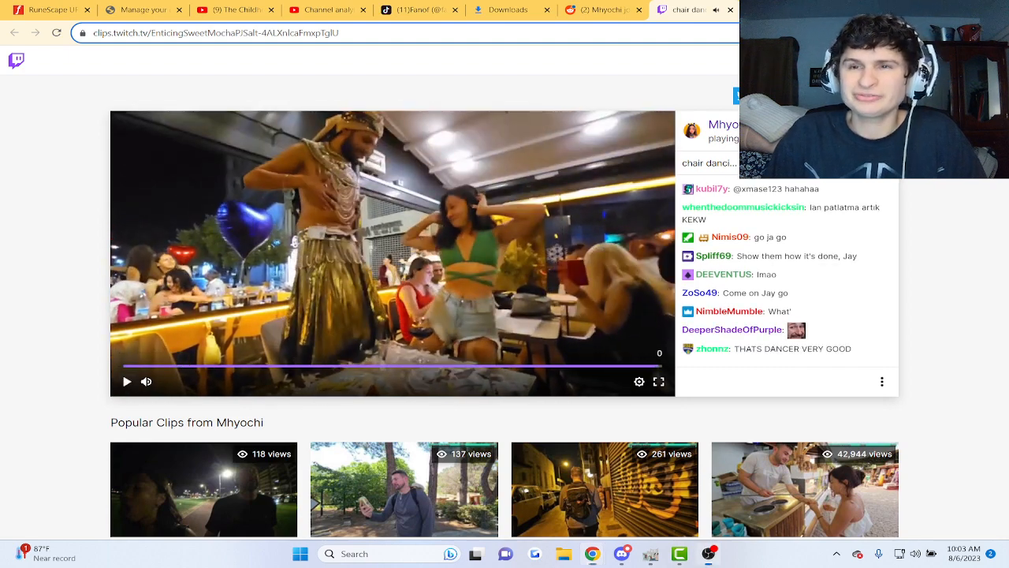